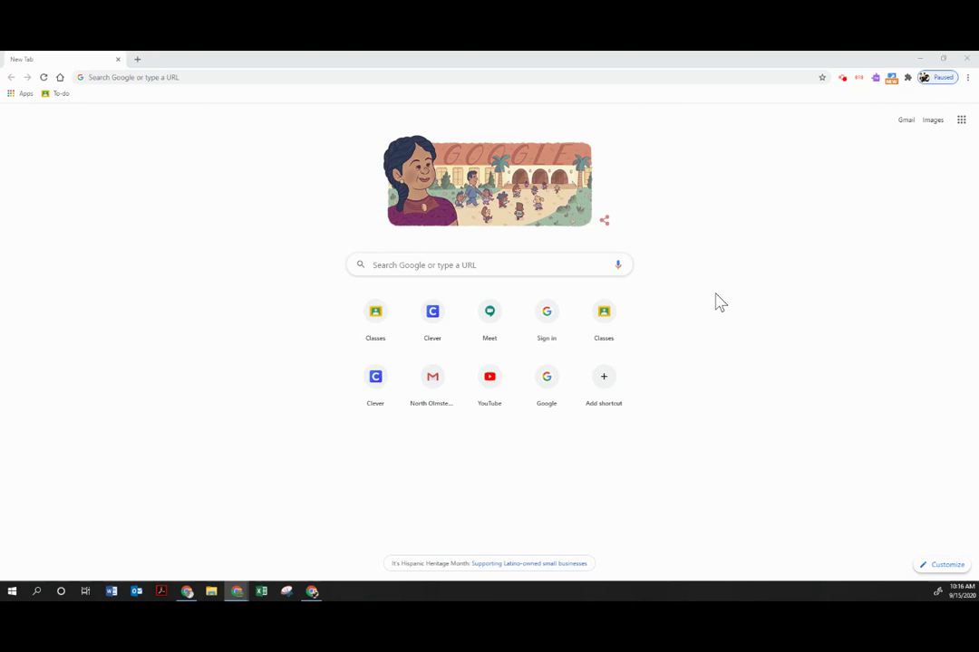
# Launch Firefox by searching 'firefox' in the Windows Start menu.
pyautogui.click(293, 78)
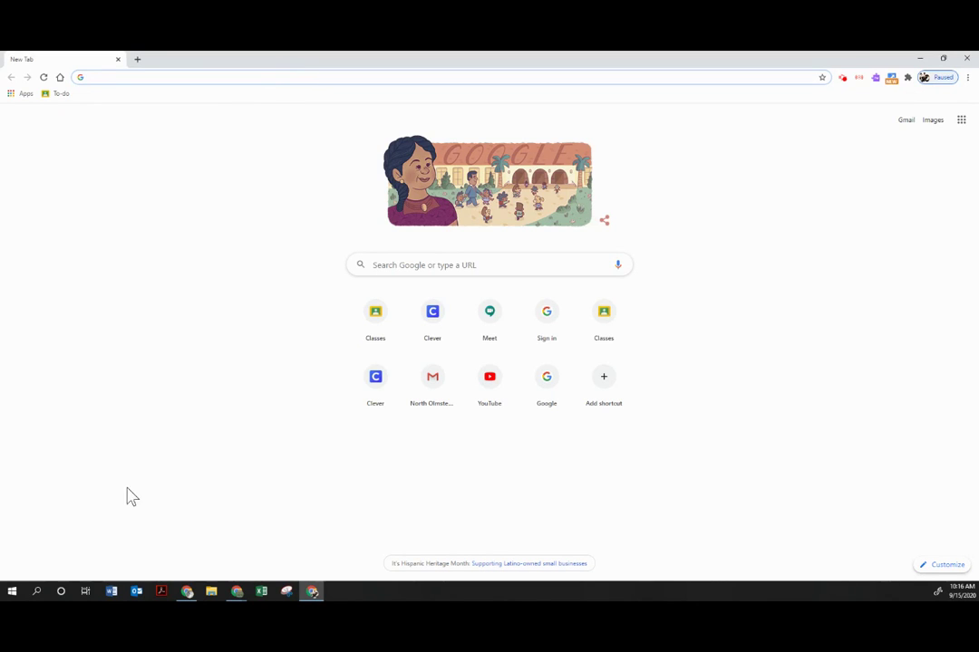
pyautogui.click(13, 594)
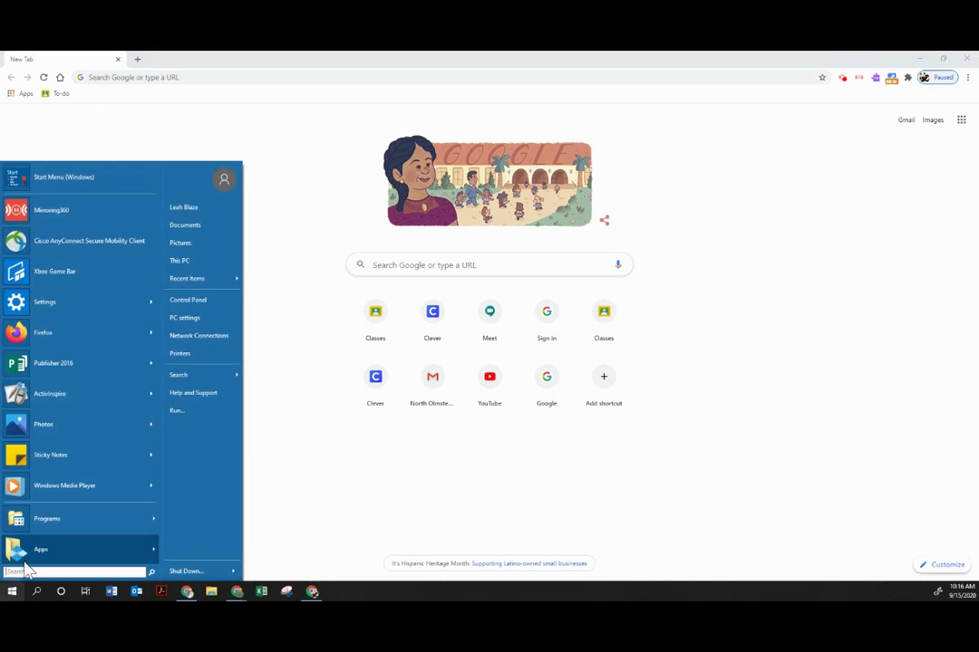
pyautogui.write('firefox')
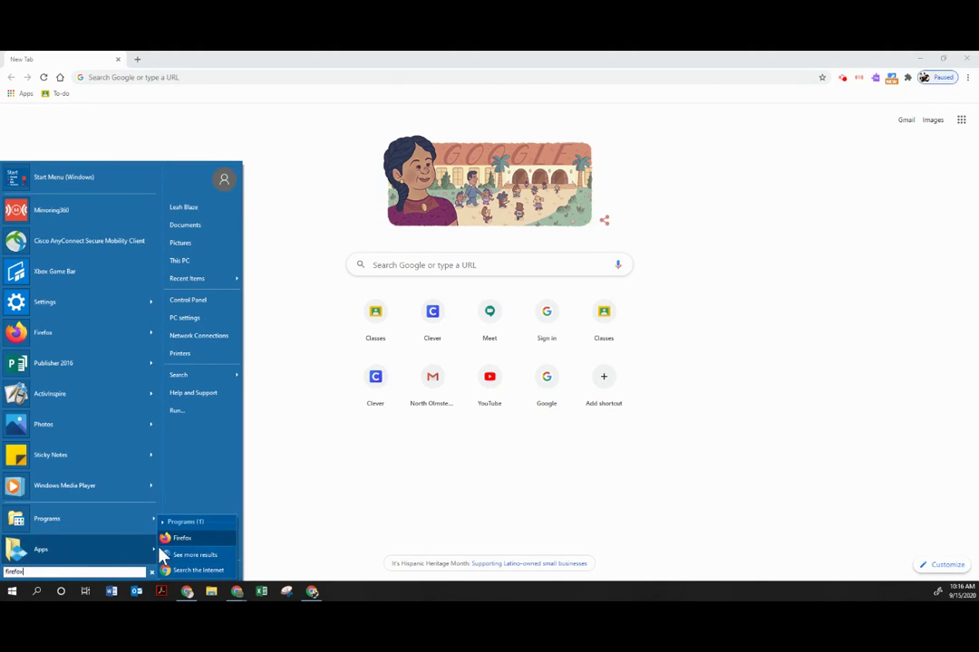
pyautogui.click(175, 539)
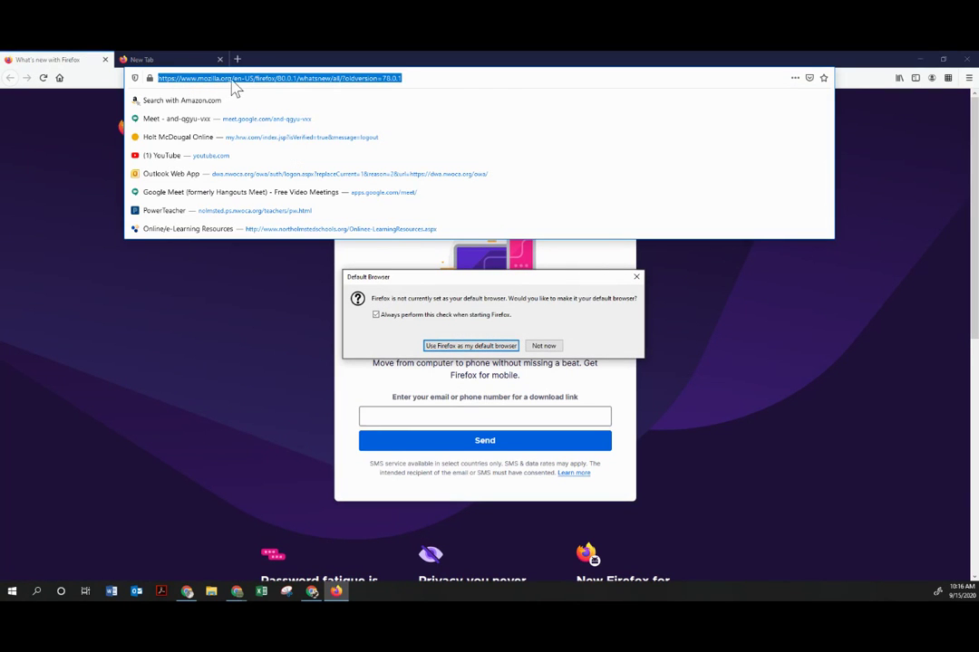
# Decline Firefox as default, search 'install google chrome', and follow the Download Chrome Today result.
pyautogui.click(544, 345)
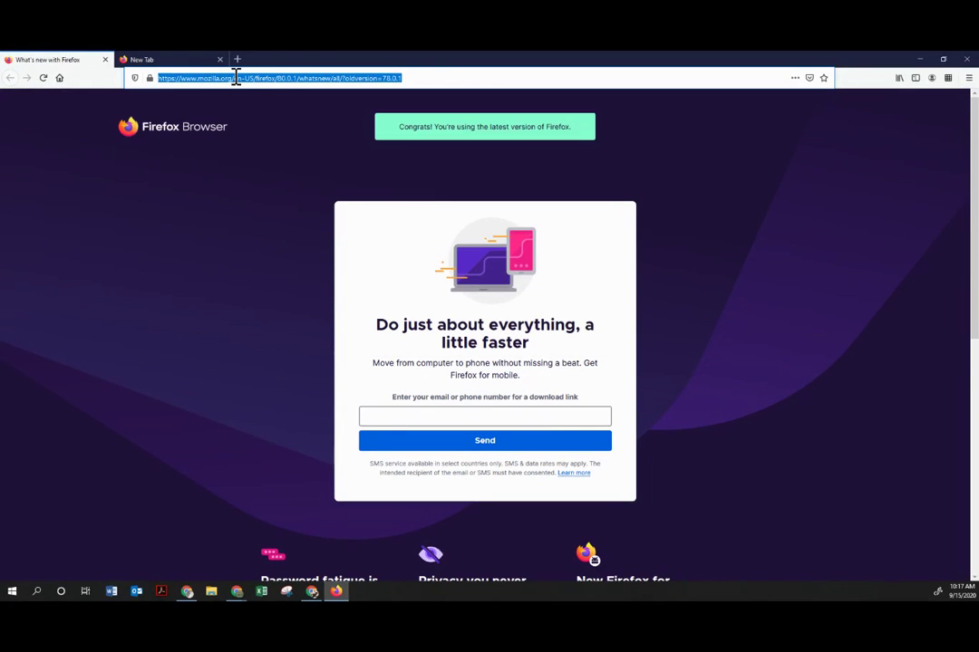
pyautogui.write('install goo')
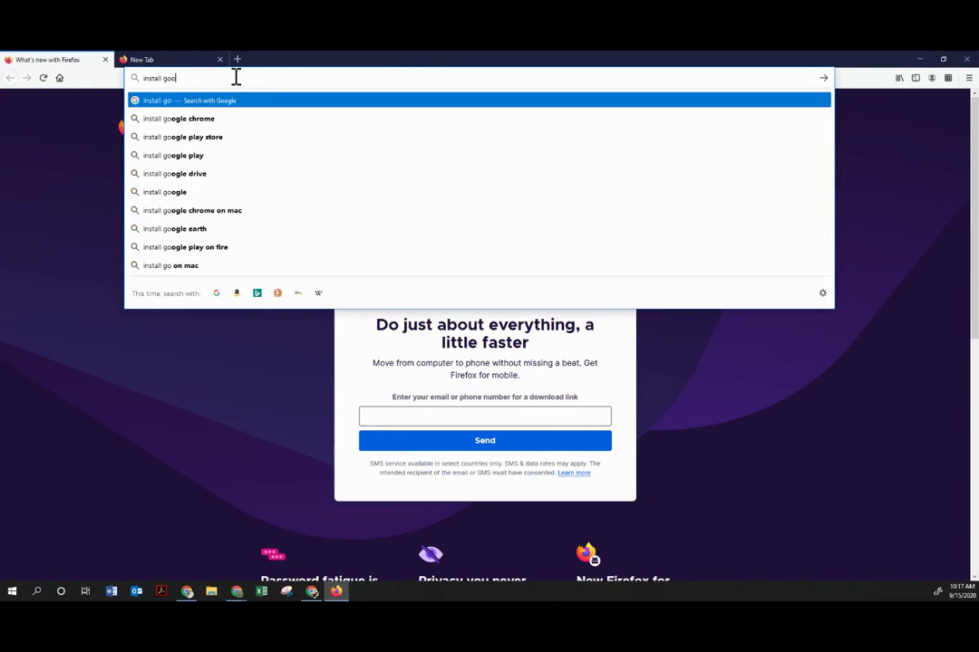
pyautogui.write('gle chrome')
pyautogui.press('Return')
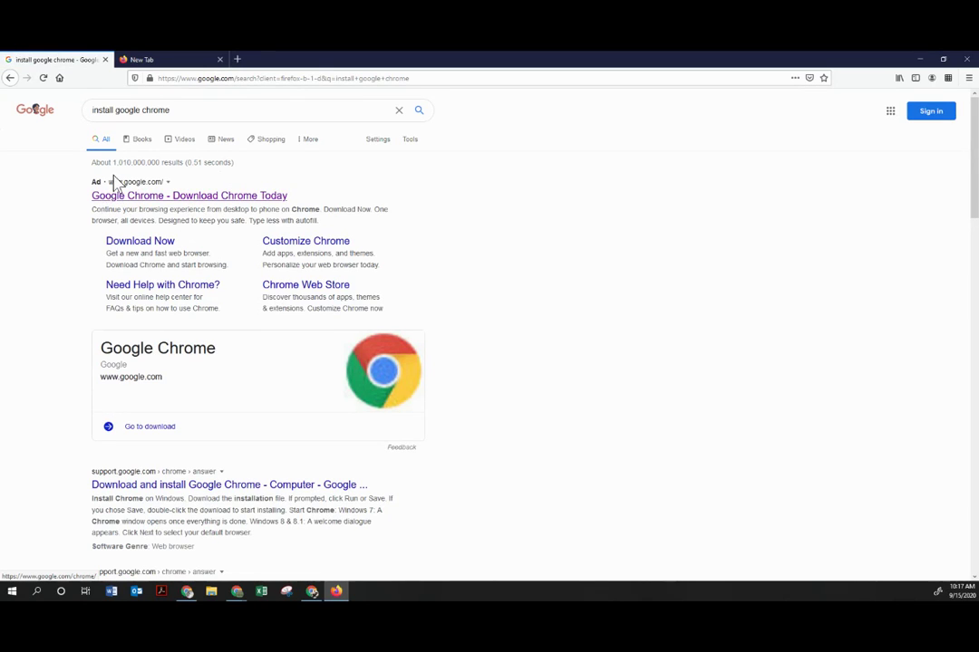
pyautogui.click(136, 194)
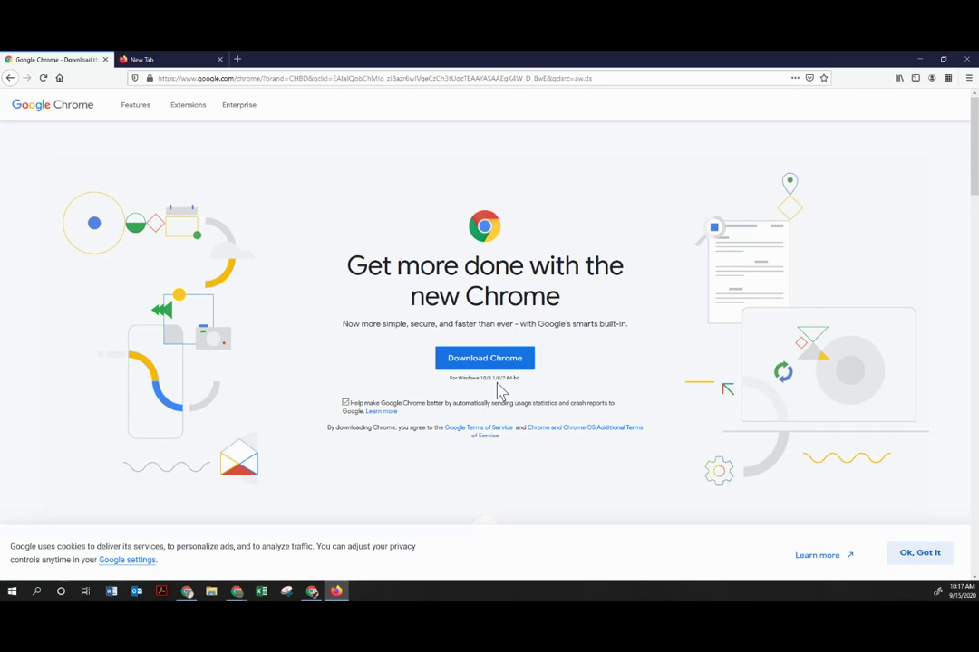
# Check the supported Windows versions note on the Chrome download page, then close Firefox.
pyautogui.moveTo(452, 378); pyautogui.dragTo(530, 385)
pyautogui.click(463, 395)
pyautogui.click(966, 59)
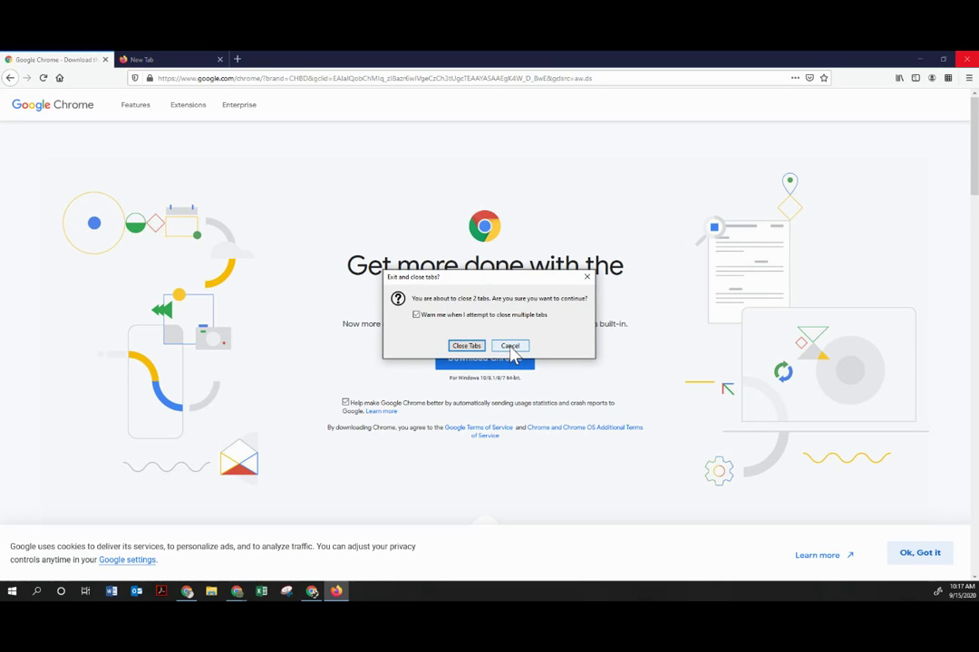
# Confirm closing Firefox's tabs, then try signing in to Chrome with the school e-mail address.
pyautogui.click(475, 350)
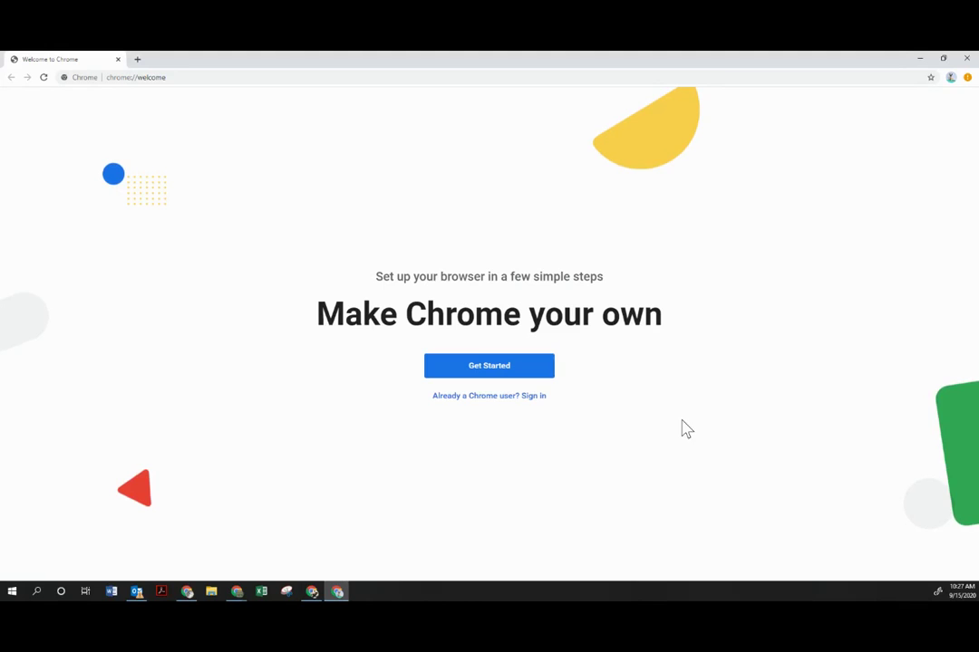
pyautogui.click(459, 398)
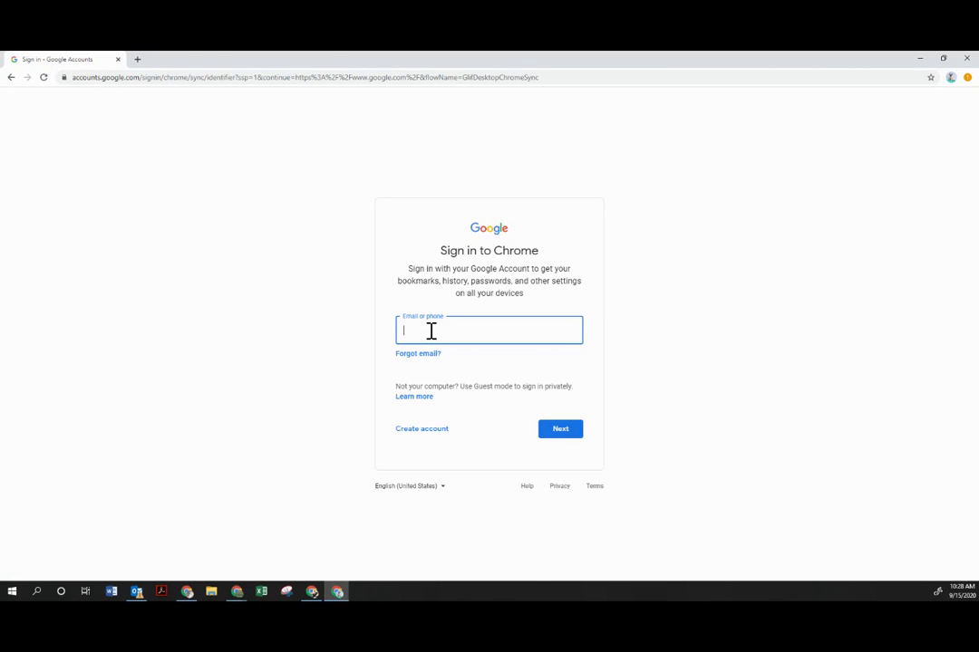
pyautogui.click(549, 437)
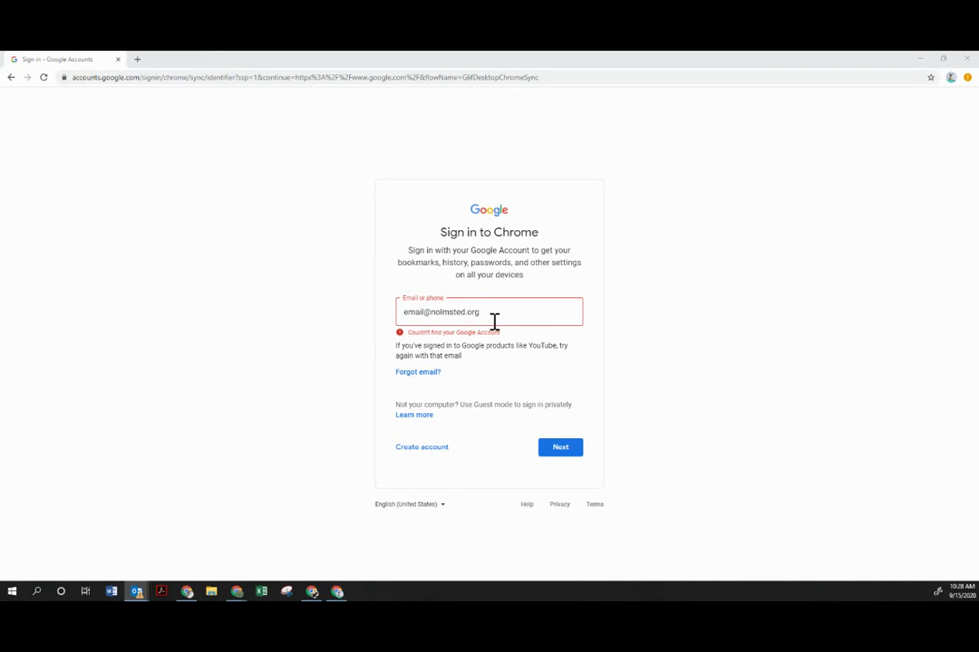
# Sign the paused Instructional Technology profile in again and verify Sync is on in the profile menu.
pyautogui.click(920, 59)
pyautogui.click(943, 79)
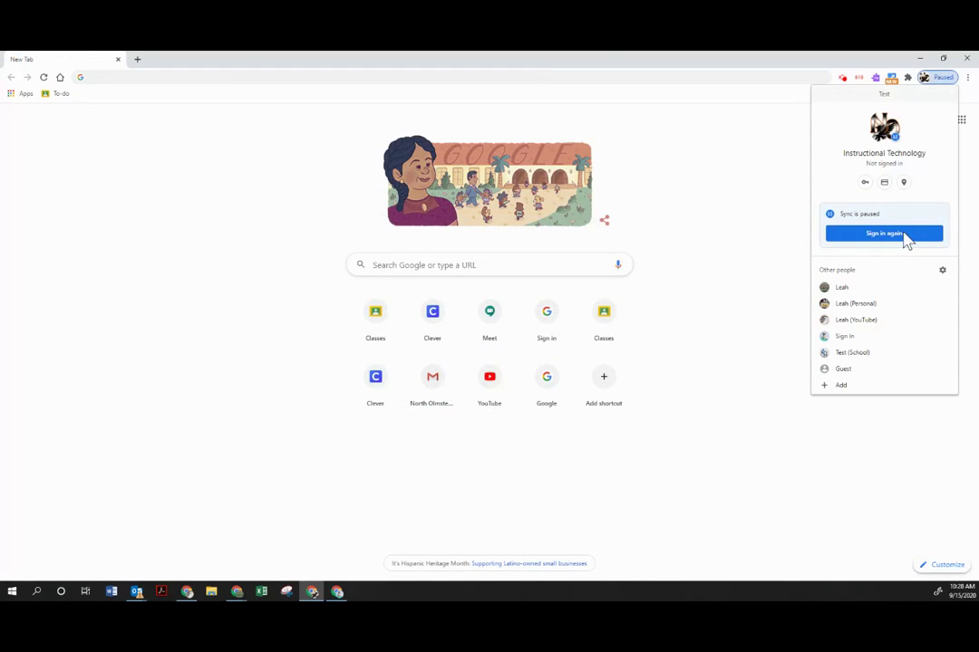
pyautogui.click(902, 236)
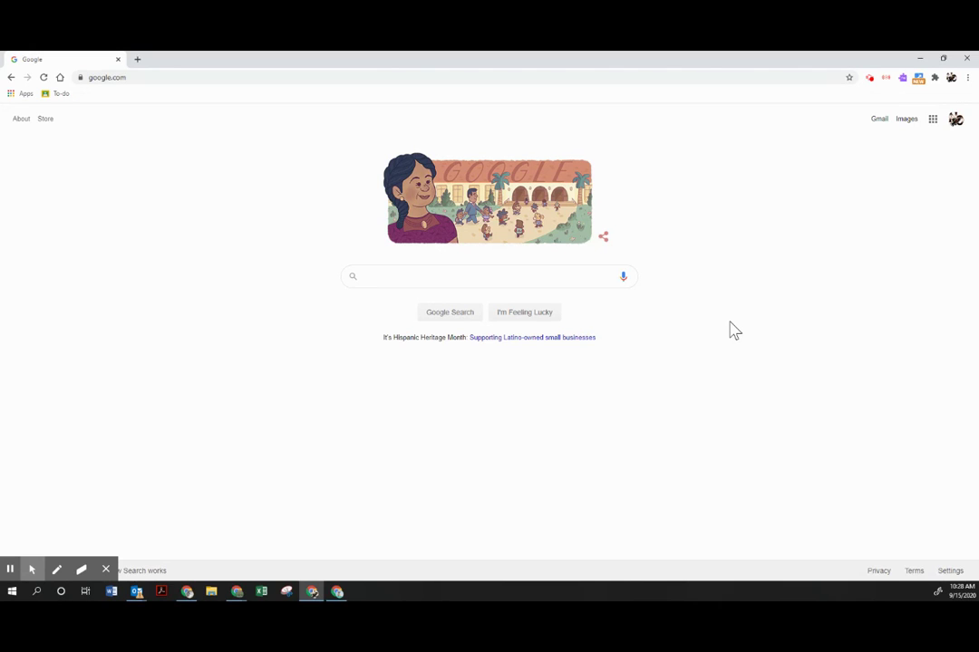
pyautogui.click(951, 81)
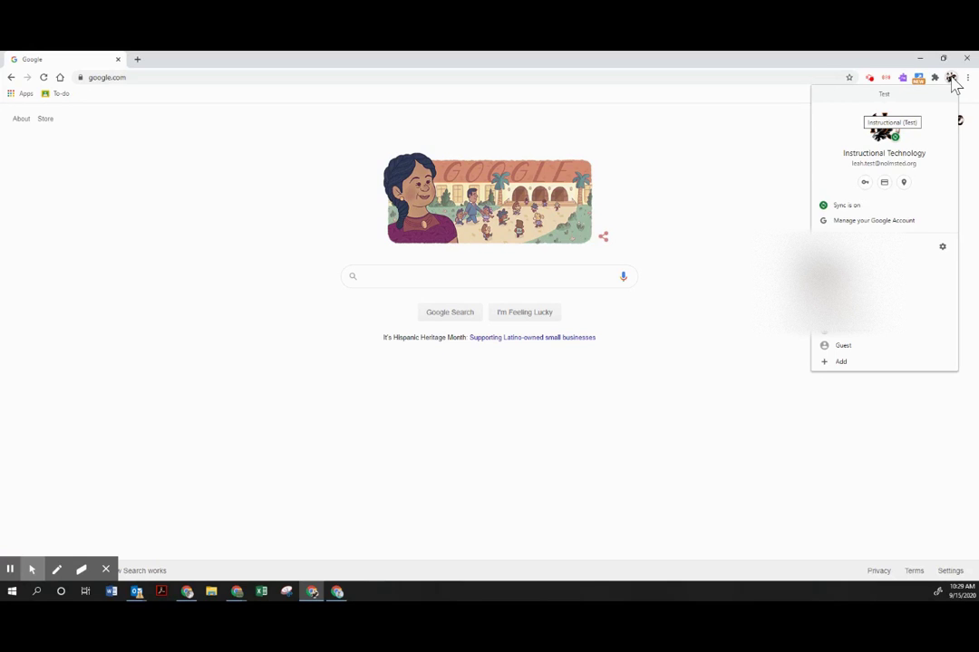
# Create a new Chrome profile named 'School' and minimize its Welcome to Chrome window.
pyautogui.click(836, 362)
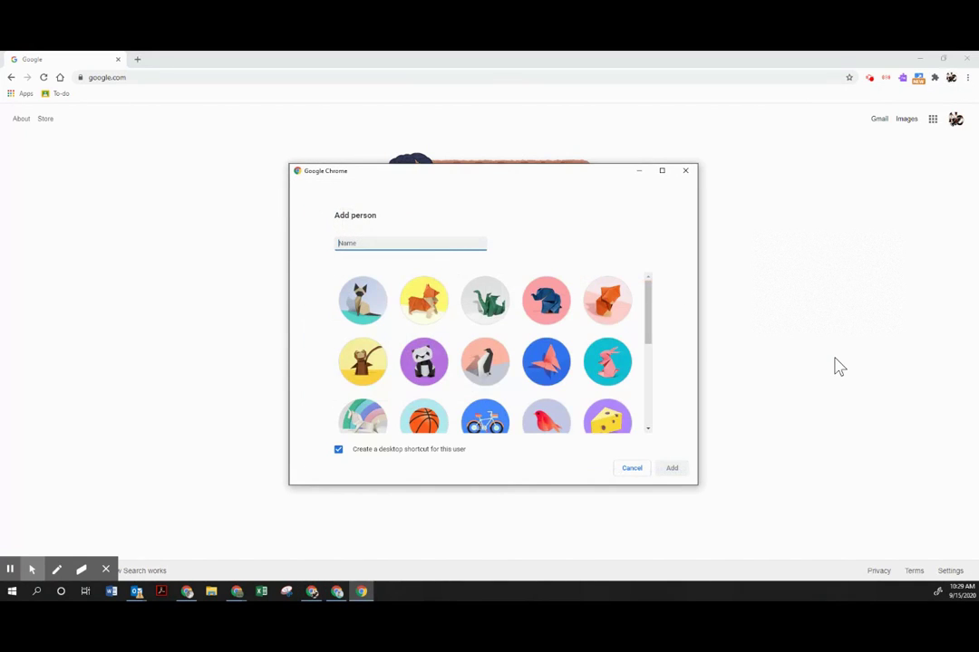
pyautogui.write('S')
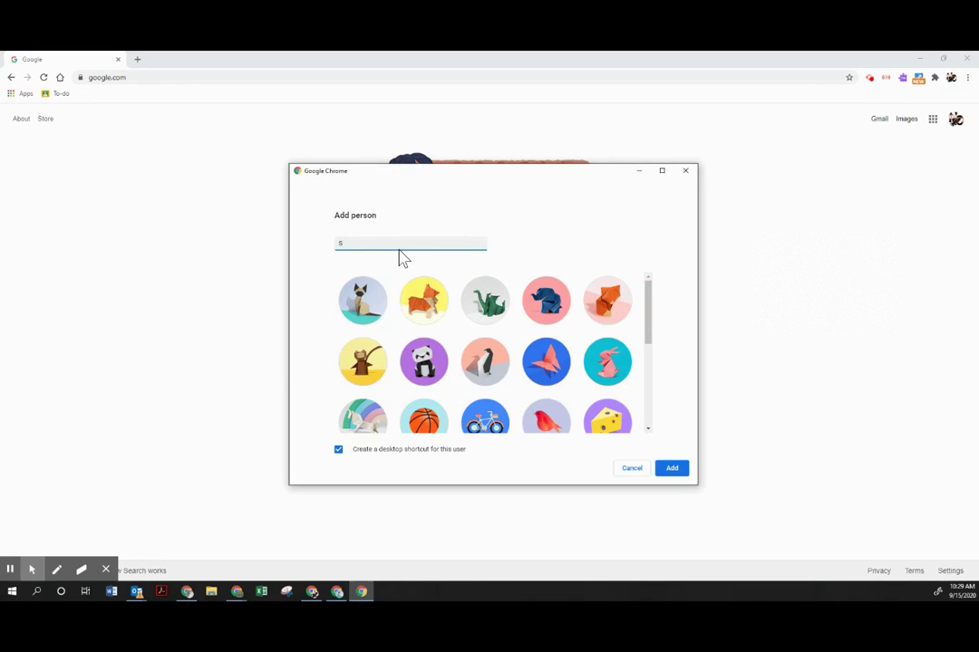
pyautogui.press('BackSpace')
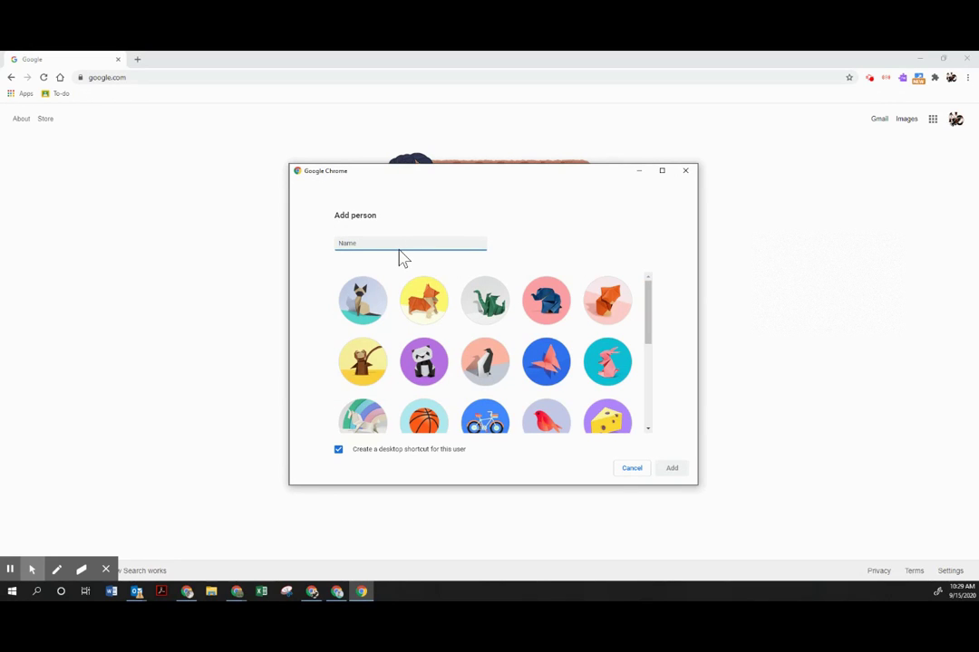
pyautogui.write('School')
pyautogui.click(675, 470)
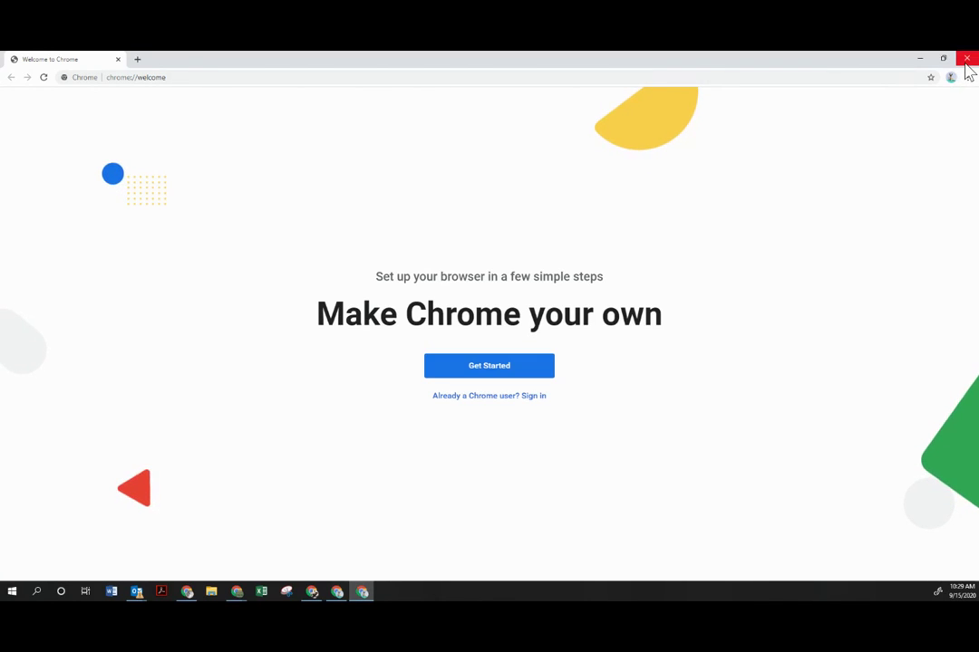
pyautogui.click(920, 61)
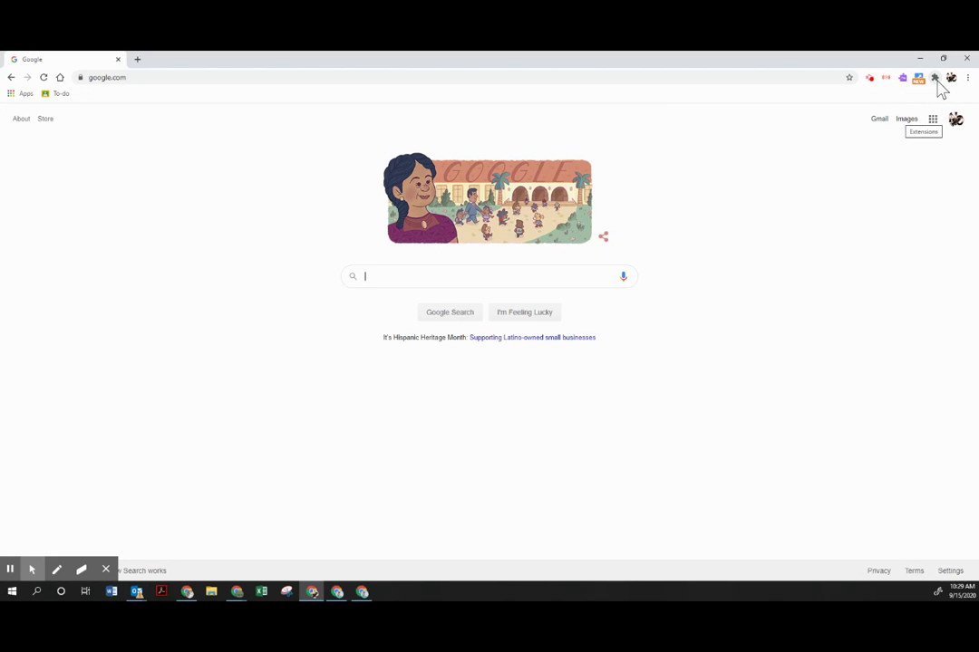
# Open the Extensions menu and scroll through the district extensions, checking which are pinned.
pyautogui.click(935, 79)
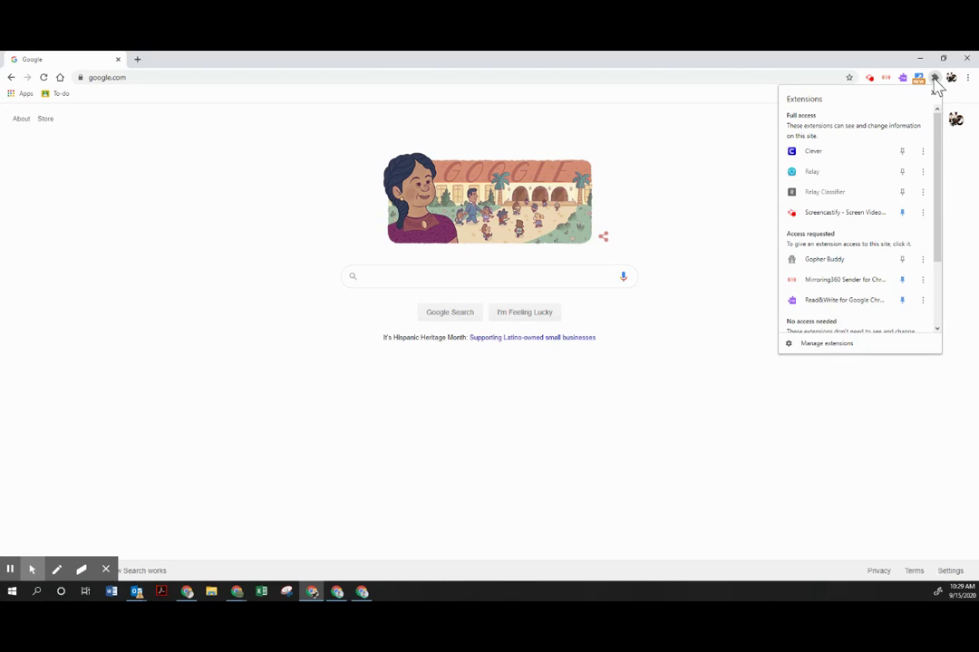
pyautogui.scroll(-3, 813, 272)
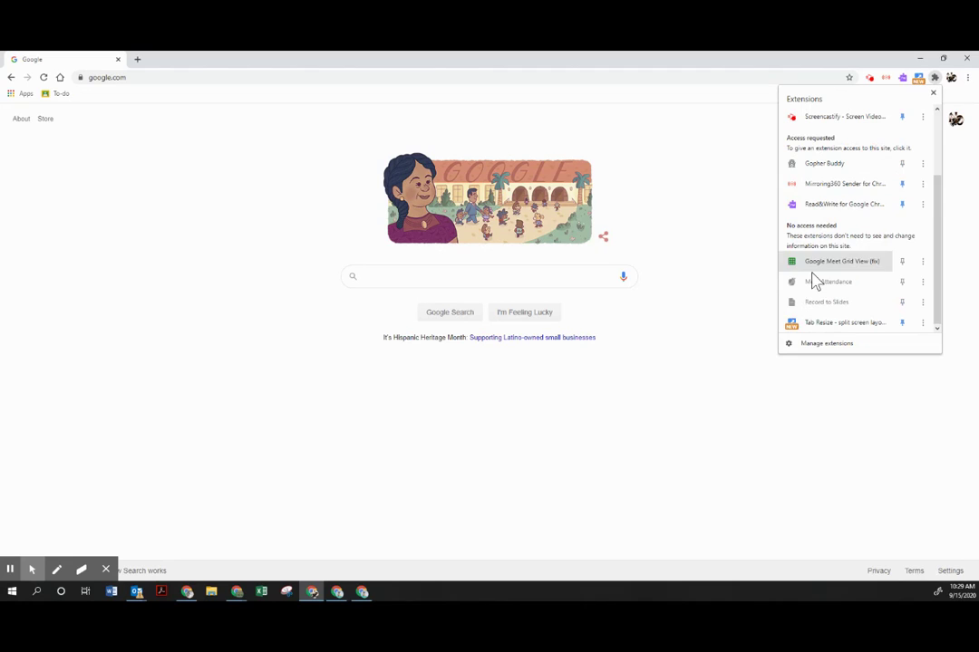
pyautogui.scroll(3, 817, 304)
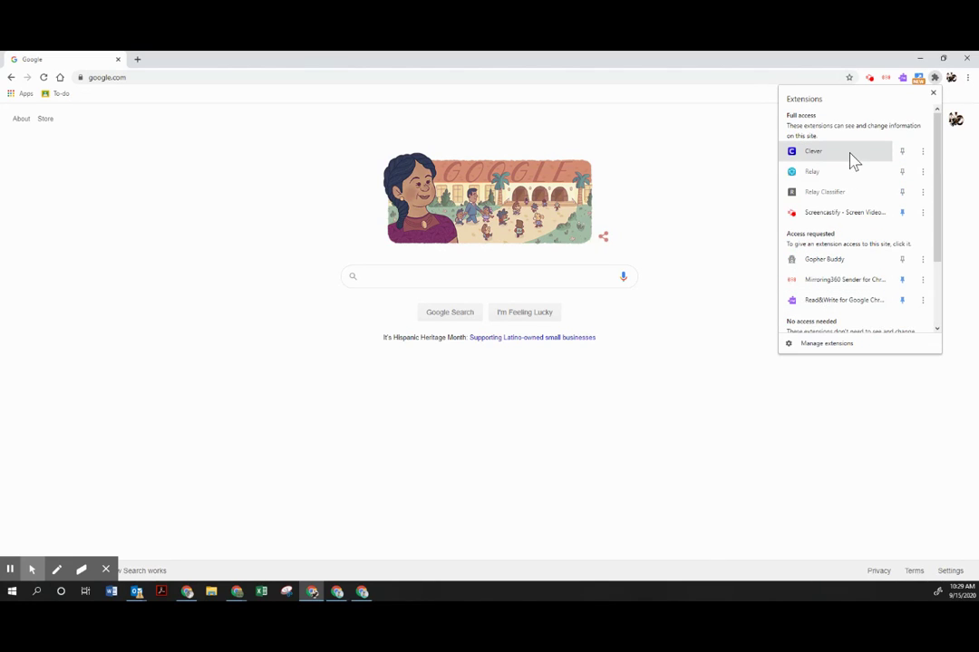
pyautogui.scroll(-3, 852, 156)
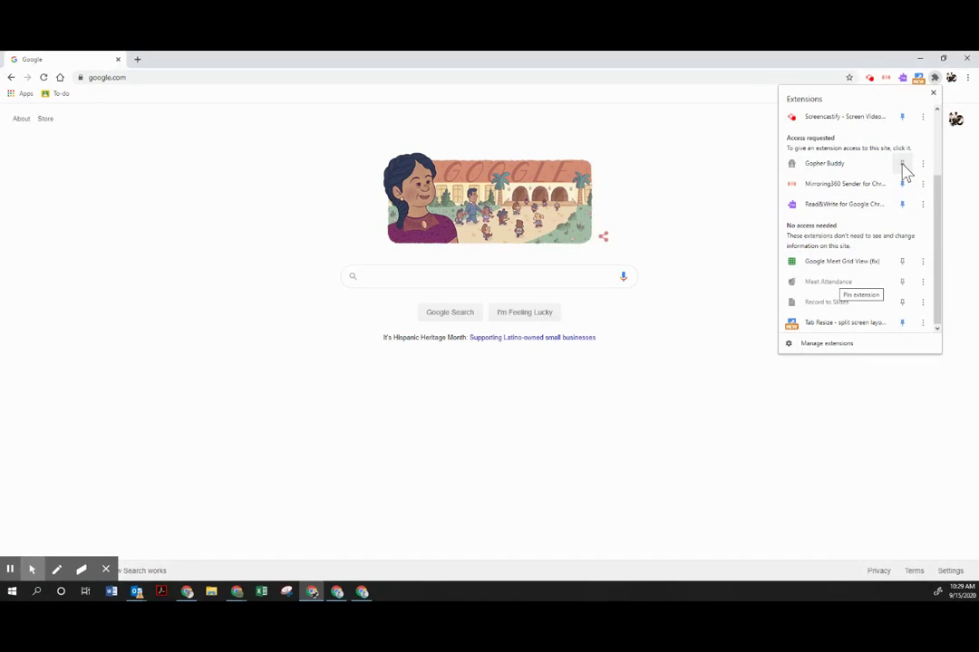
pyautogui.scroll(3, 904, 177)
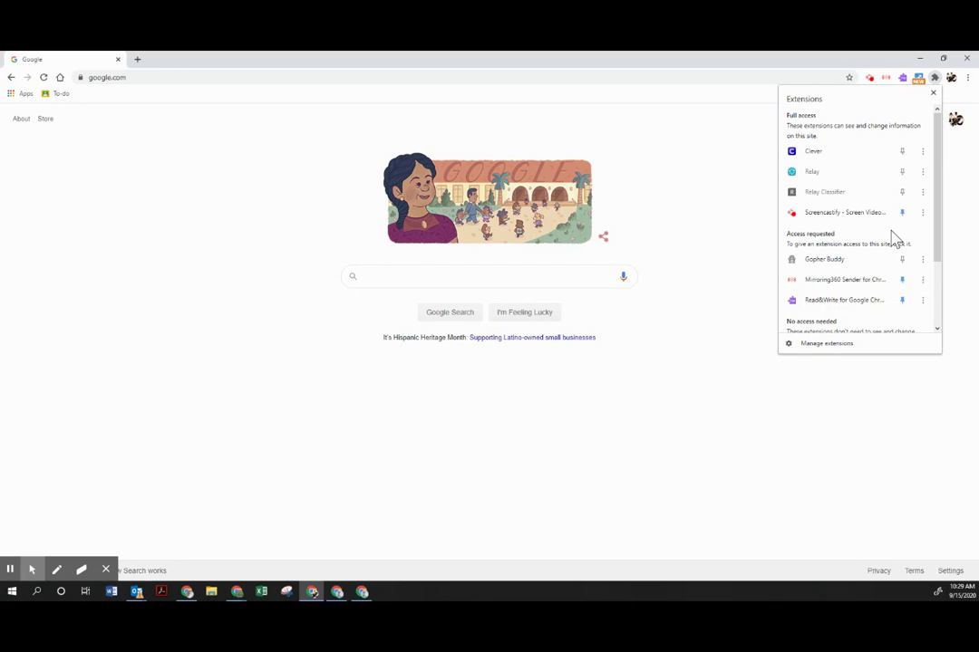
pyautogui.scroll(-1, 895, 240)
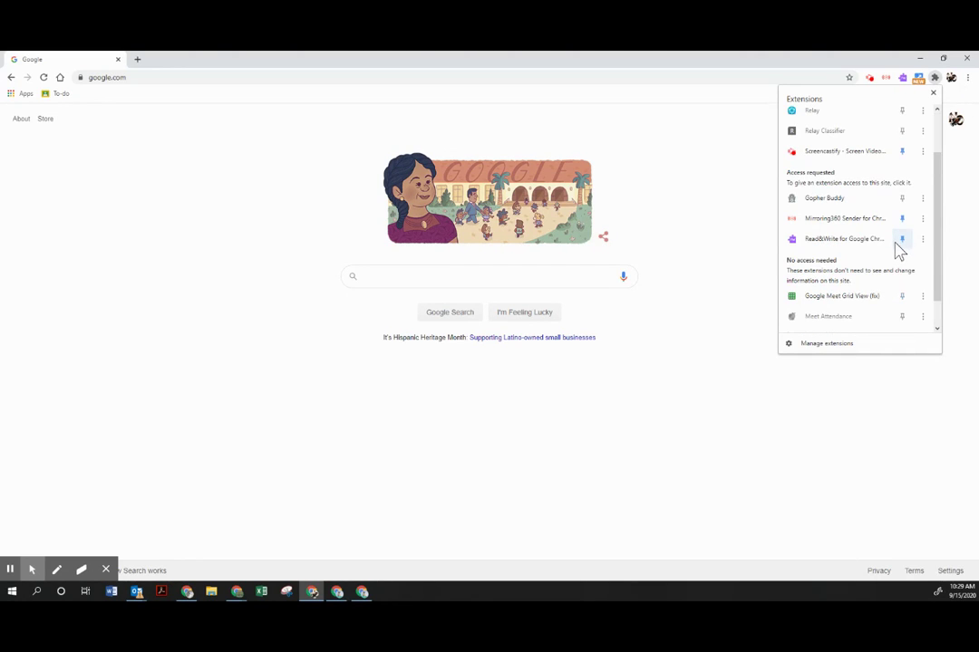
pyautogui.scroll(-1, 897, 253)
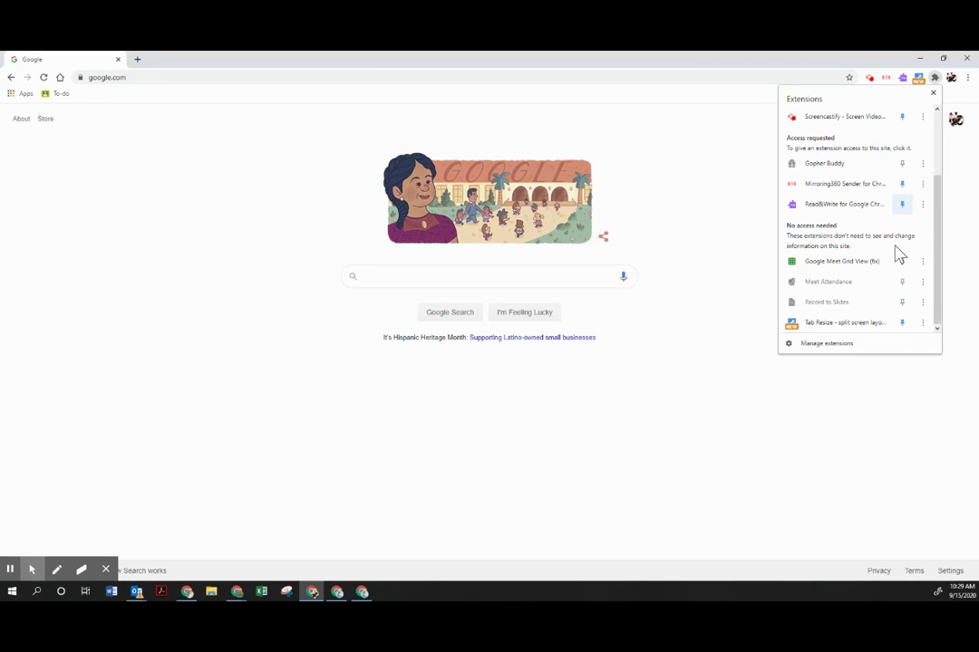